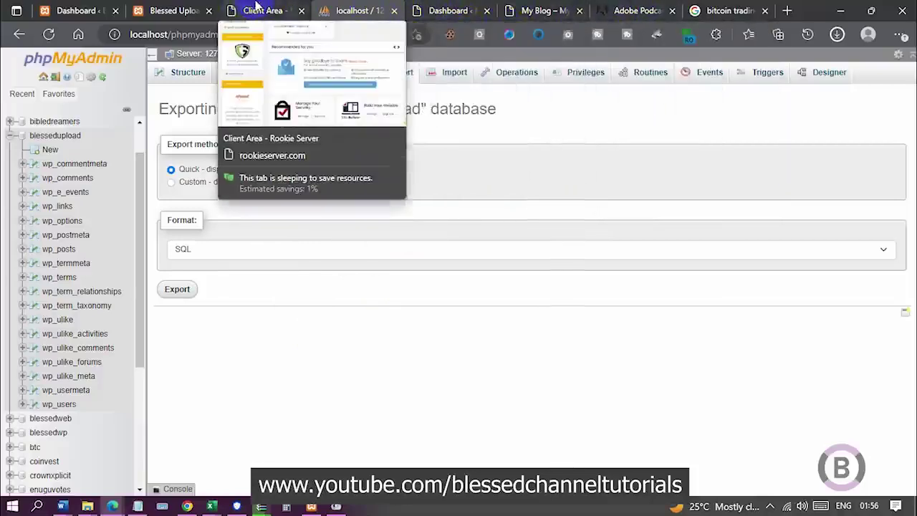
Step: Log in to cPanel for healthpaddy.com.ng from the Rookie Server client area
left_click(443, 10)
left_click(536, 11)
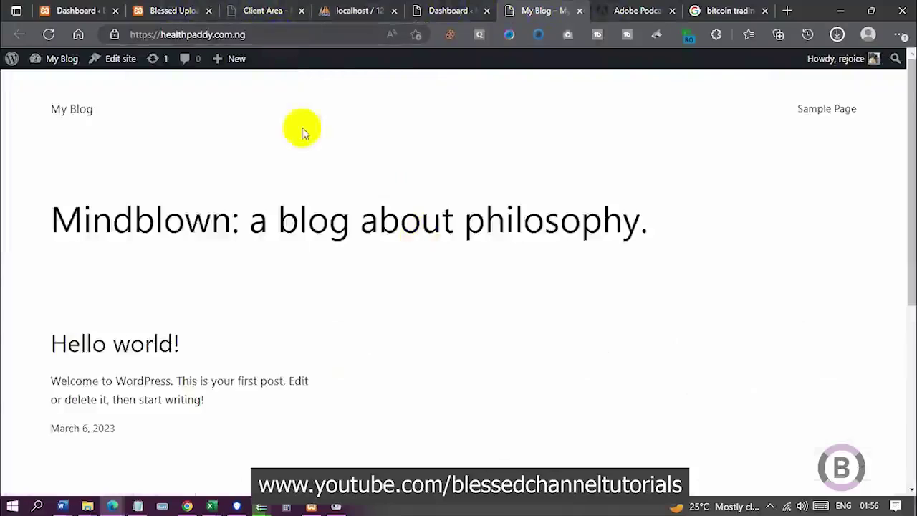
left_click(251, 10)
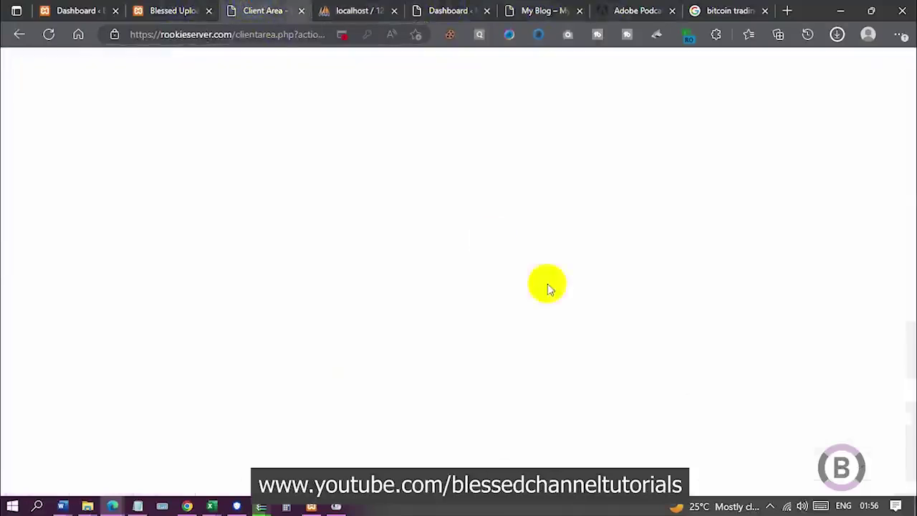
scroll(382, 258, "up", 4)
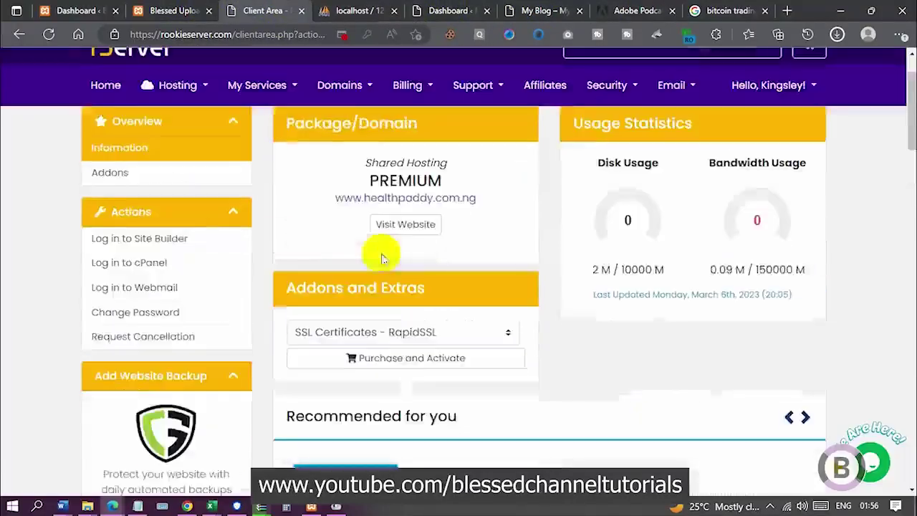
left_click(137, 263)
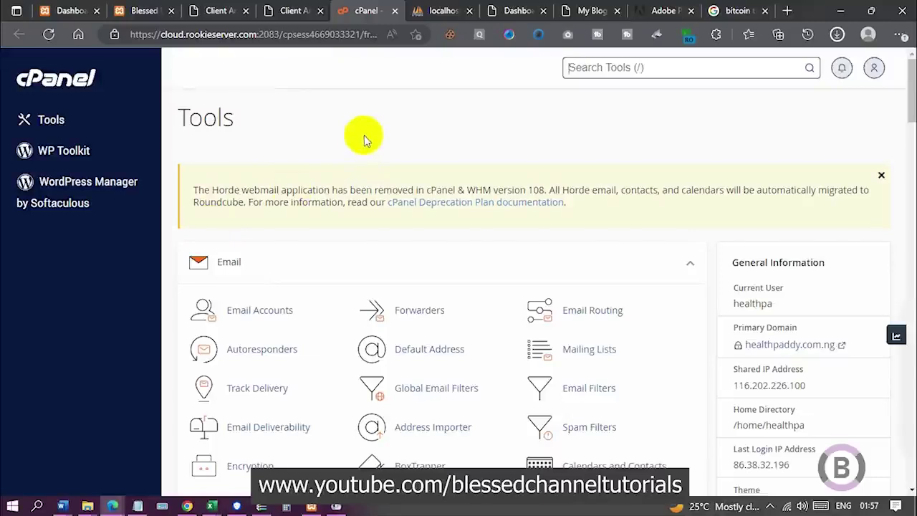
Step: Open the MySQL Databases tool from the Databases section of the cPanel tools
scroll(362, 140, "down", 6)
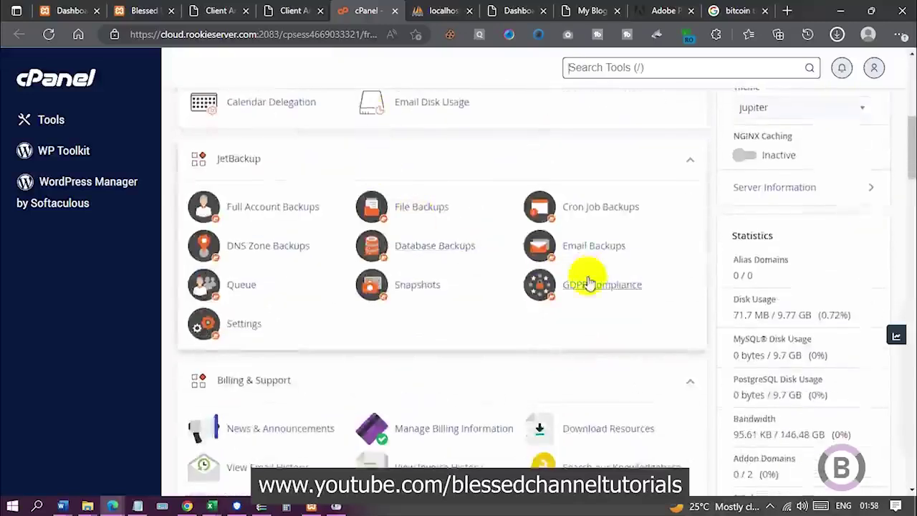
scroll(566, 287, "down", 2)
scroll(450, 225, "up", 2)
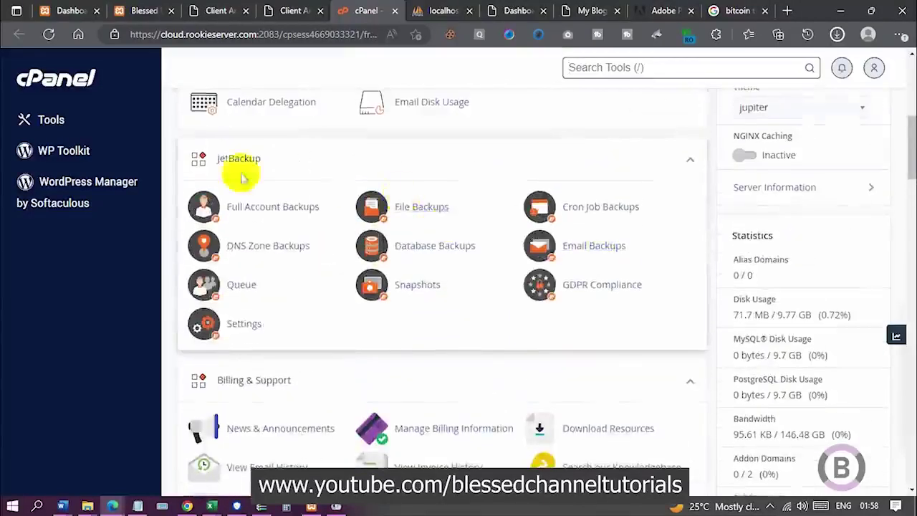
scroll(577, 266, "down", 8)
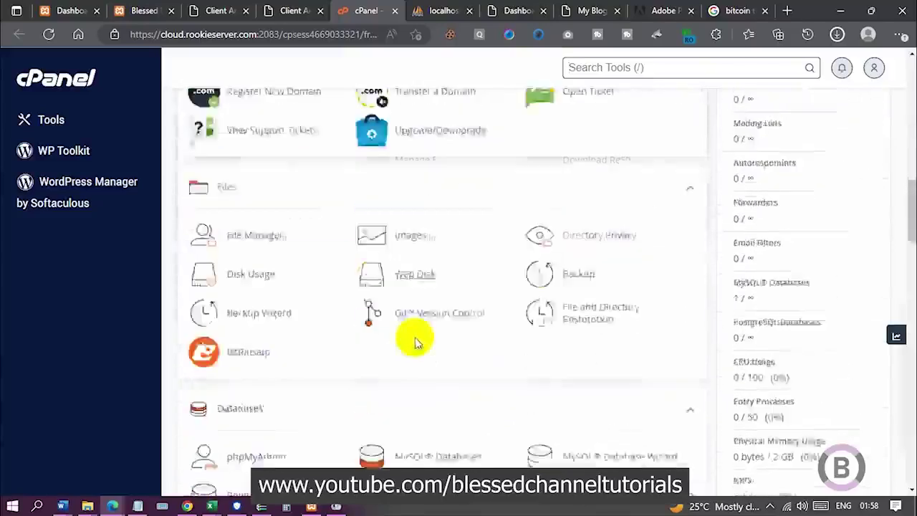
scroll(551, 343, "down", 3)
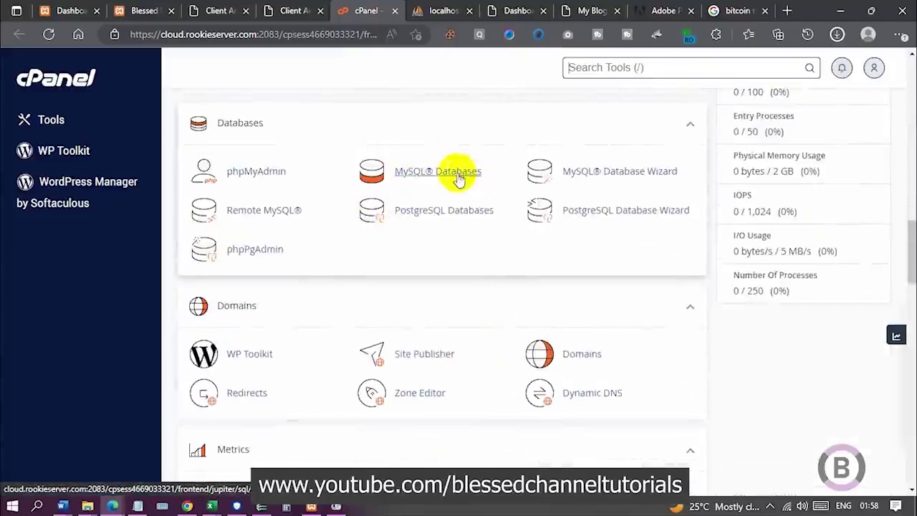
left_click(405, 179)
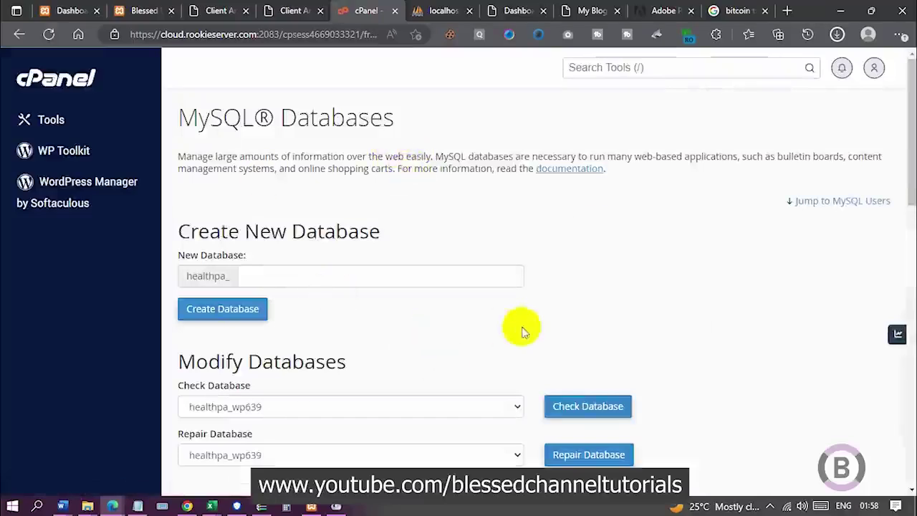
Step: Create a new MySQL database named btc after the healthpa_ prefix
scroll(440, 352, "down", 5)
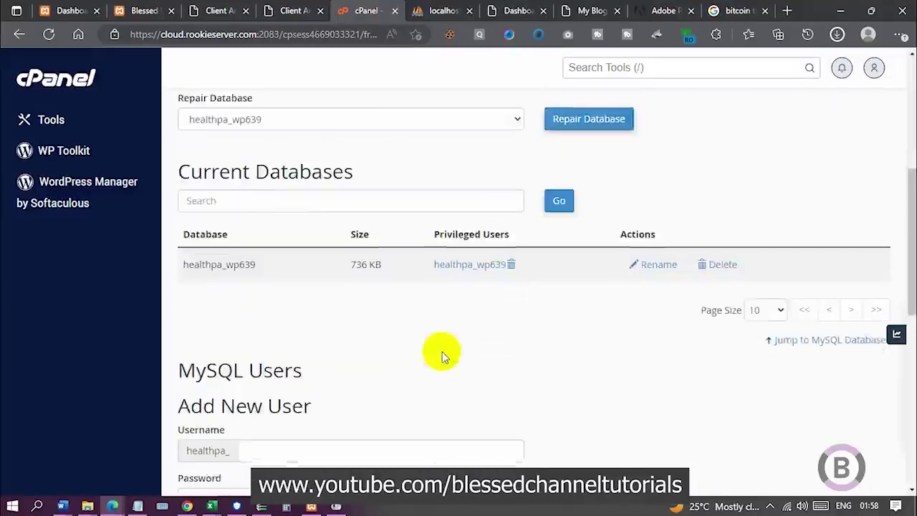
scroll(440, 351, "up", 5)
left_click(307, 277)
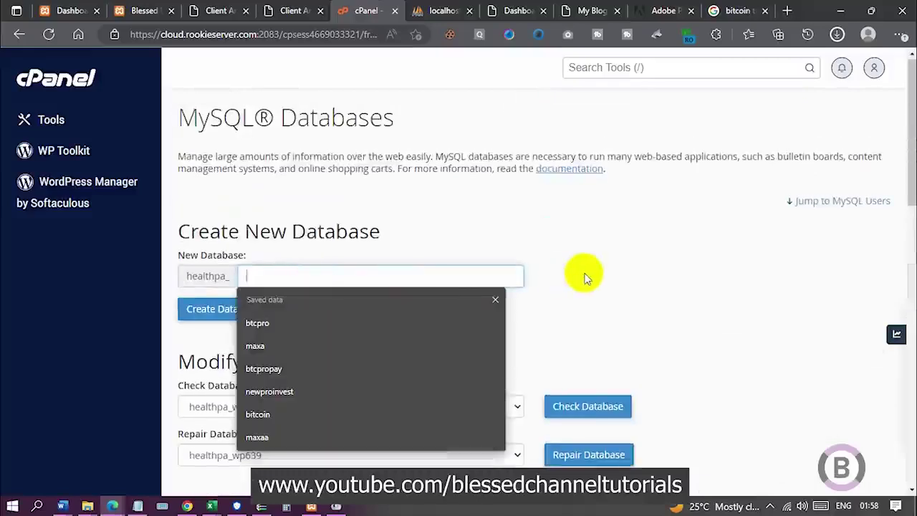
mouse_move(131, 505)
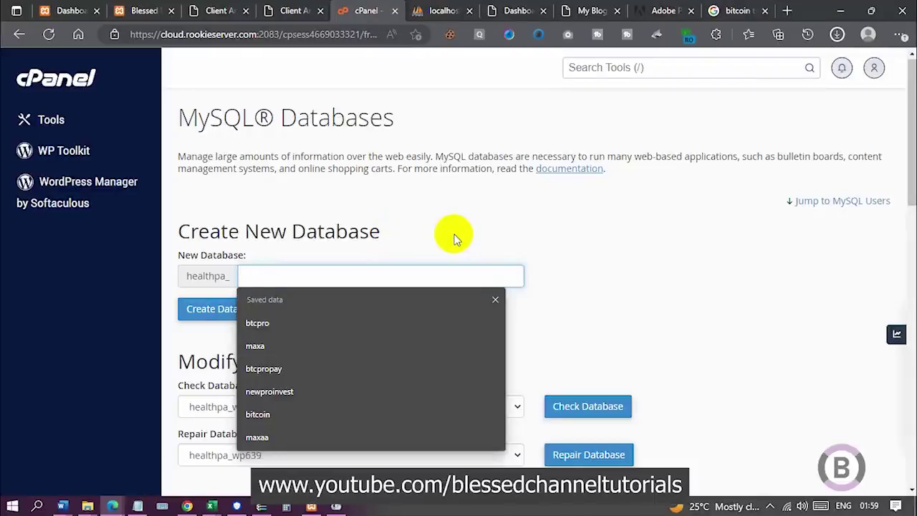
type("btc")
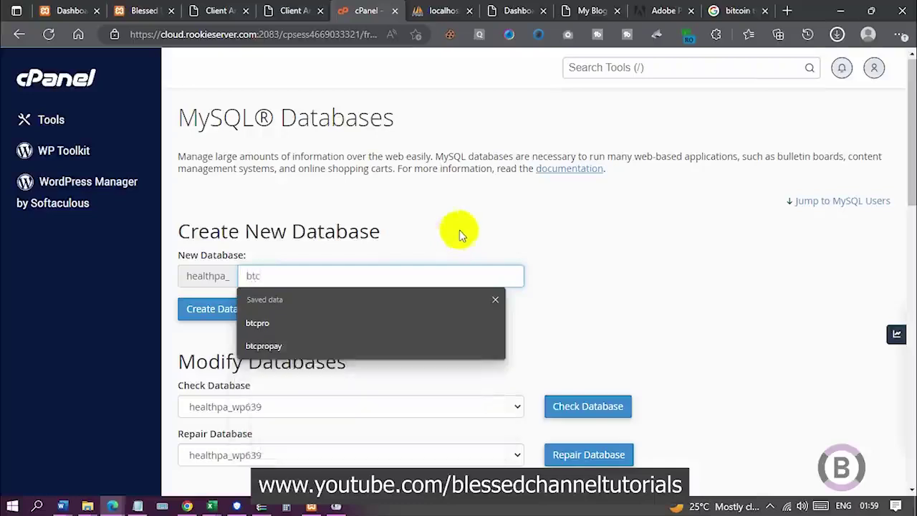
left_click(457, 238)
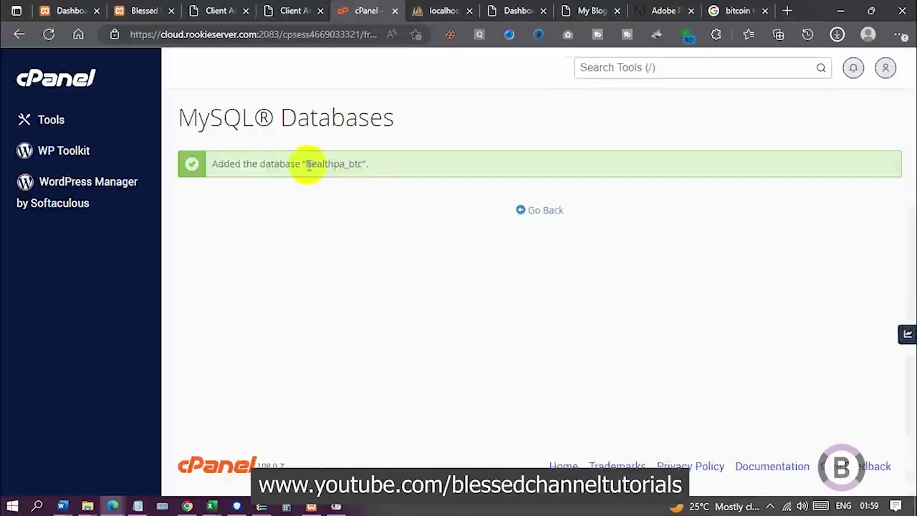
Step: Record "Database name: healthpa_btc" in Notepad, with the labels "Database User:" and "Password:" on the lines below
left_click_drag(308, 163, 365, 164)
key("ctrl+c")
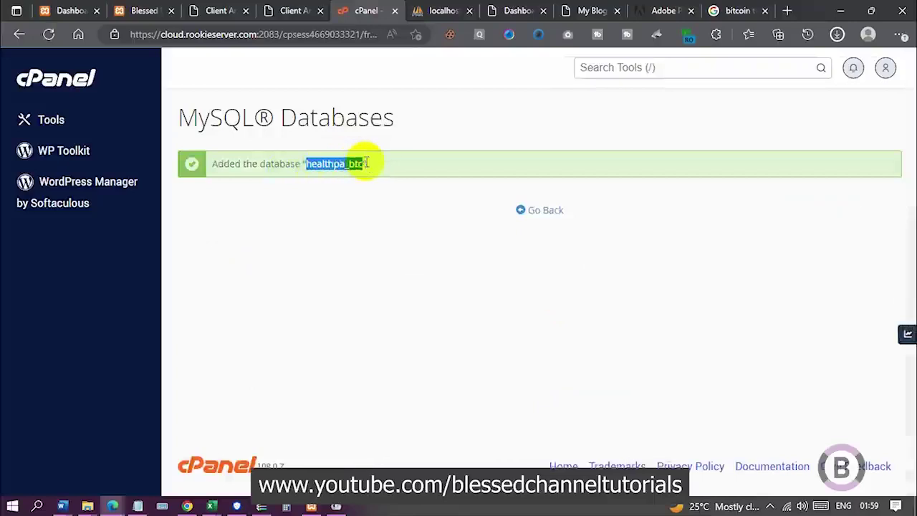
left_click(261, 164)
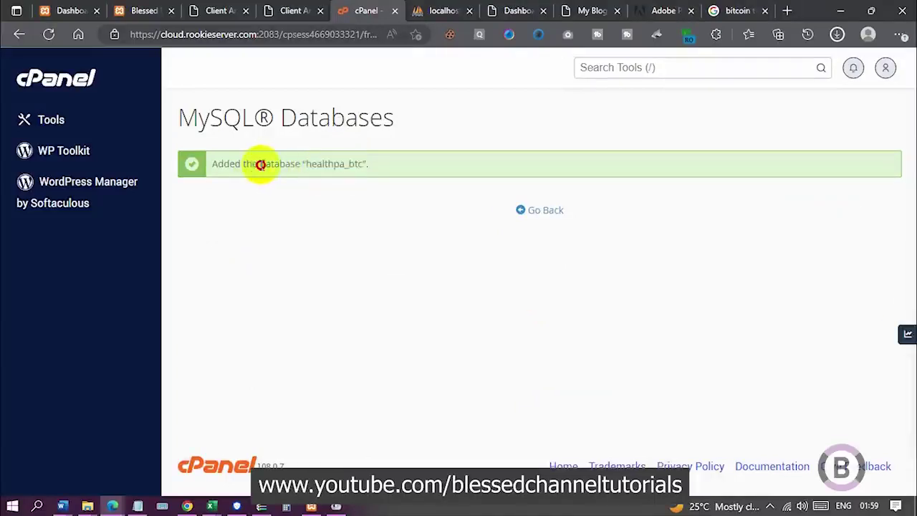
left_click(137, 506)
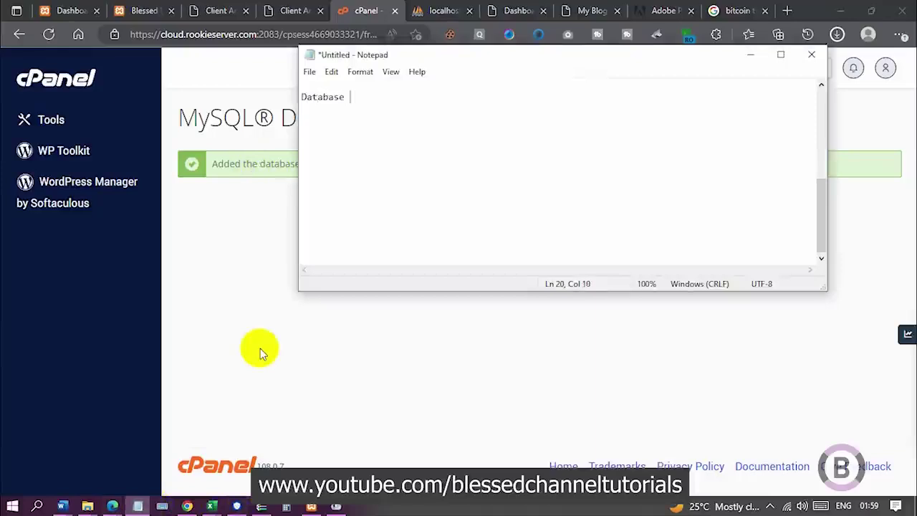
key("ctrl+v")
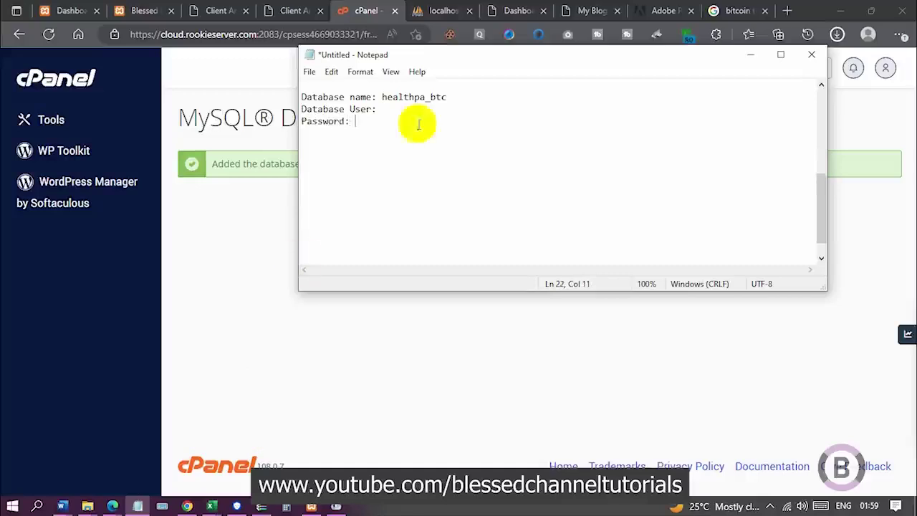
left_click(403, 109)
left_click(235, 280)
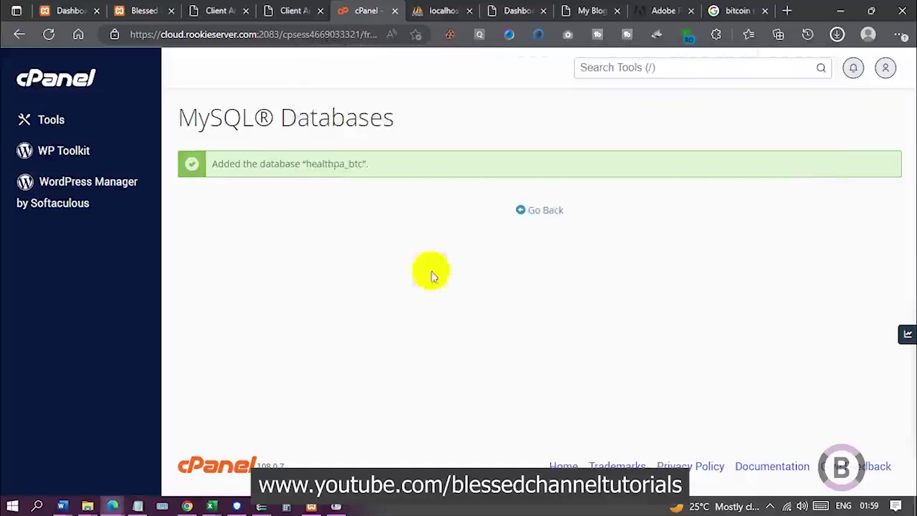
Step: Return to the MySQL Databases page and enter btcuser as the username of a new MySQL user
left_click(546, 219)
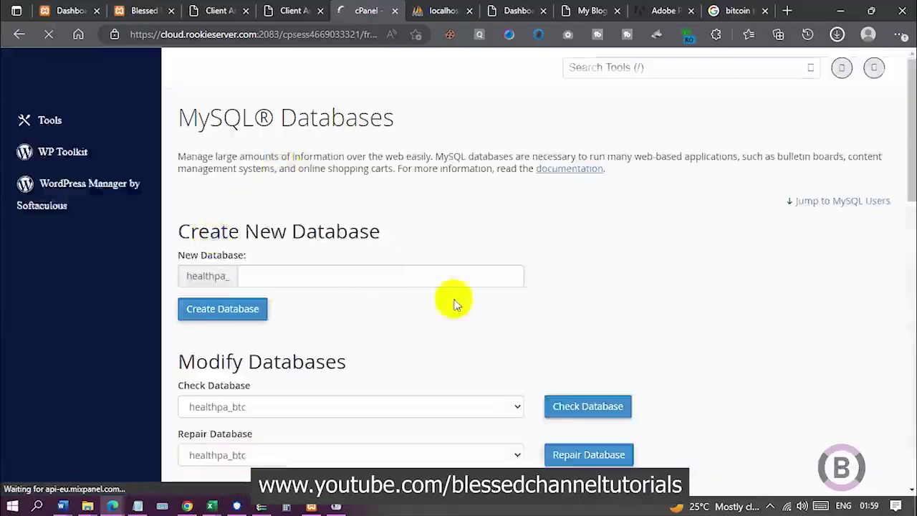
scroll(380, 272, "down", 4)
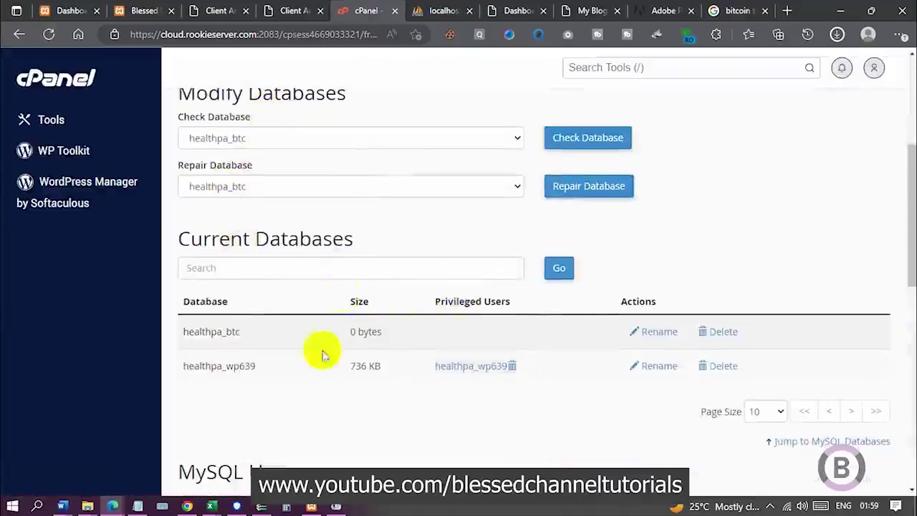
scroll(283, 338, "down", 4)
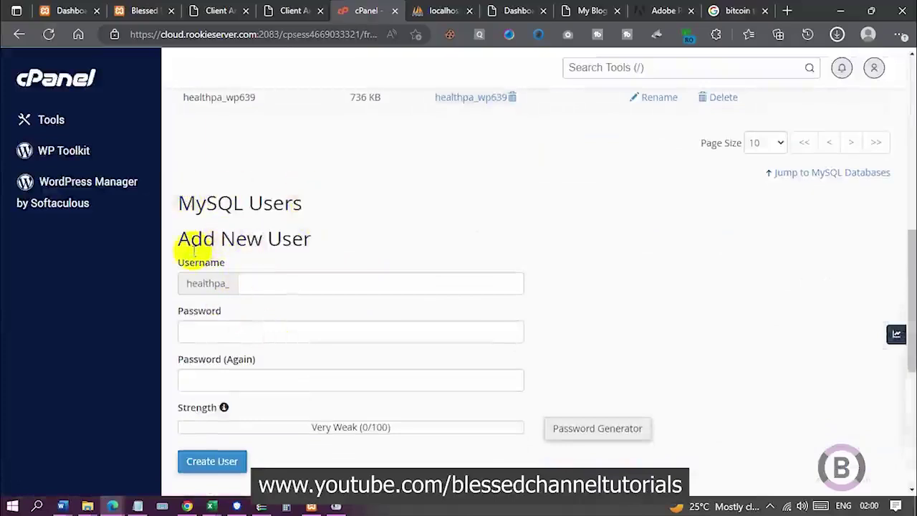
left_click(266, 286)
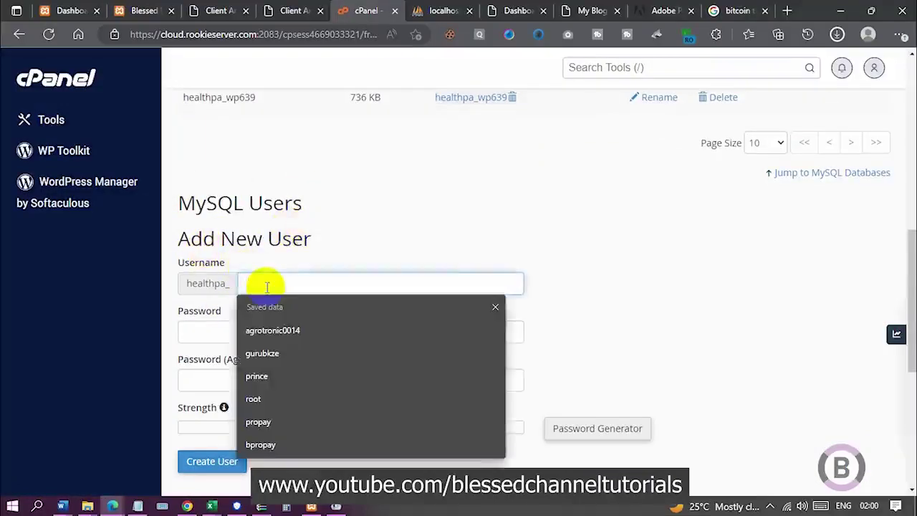
type("btc")
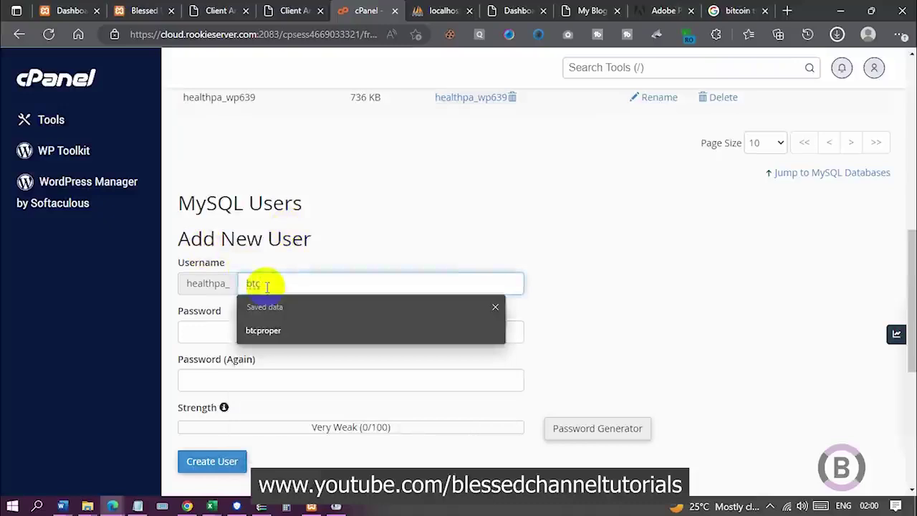
type("user")
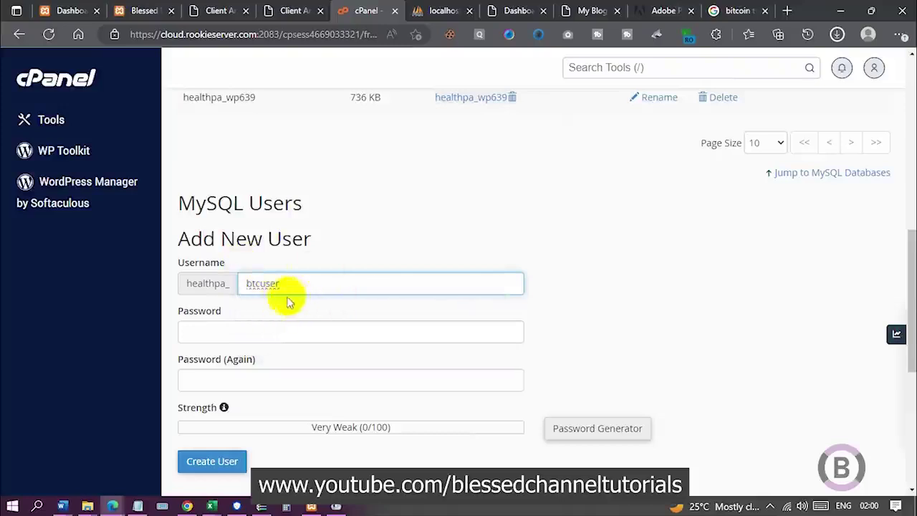
left_click(379, 223)
scroll(351, 212, "down", 3)
scroll(343, 170, "up", 3)
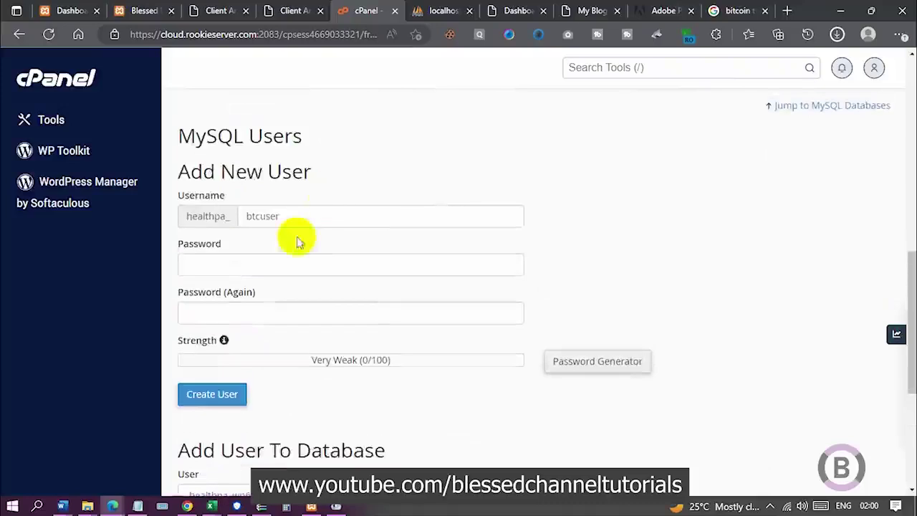
Step: Enter the new MySQL user's password in both the Password and Password (Again) fields
left_click(250, 268)
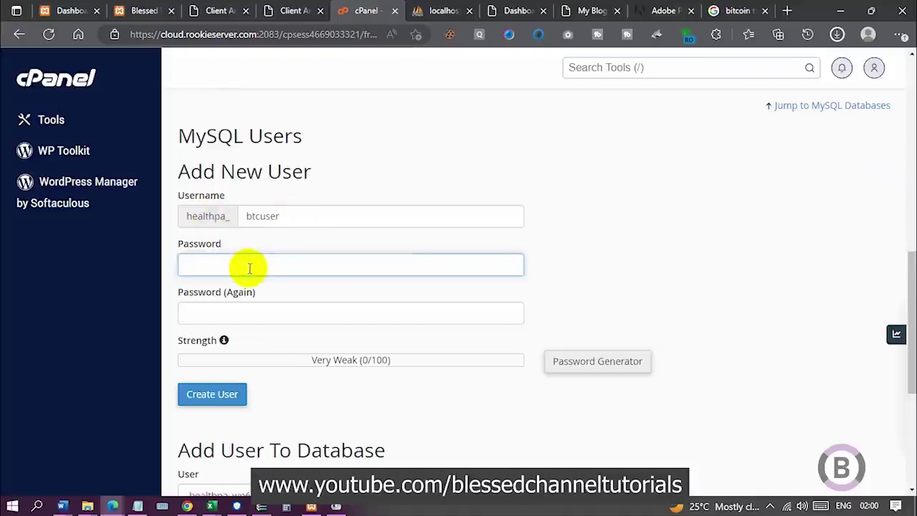
type("**************")
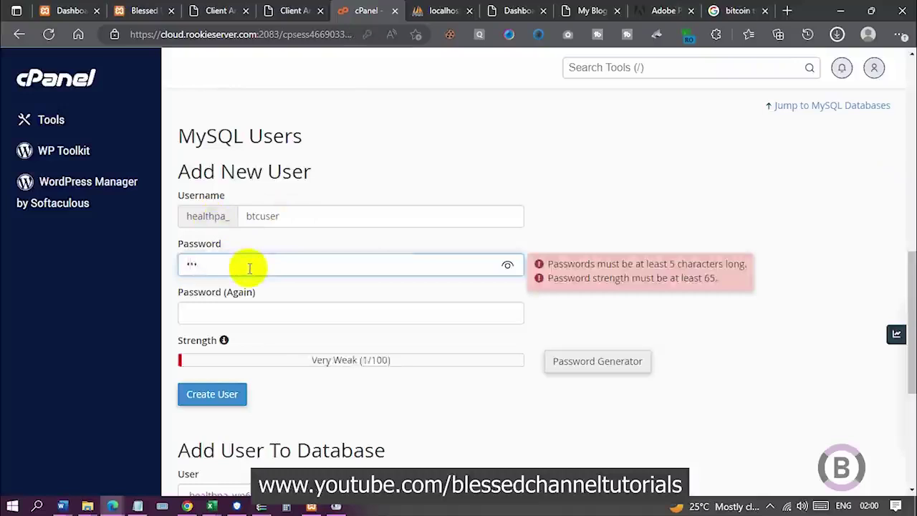
key("Tab")
type("**************")
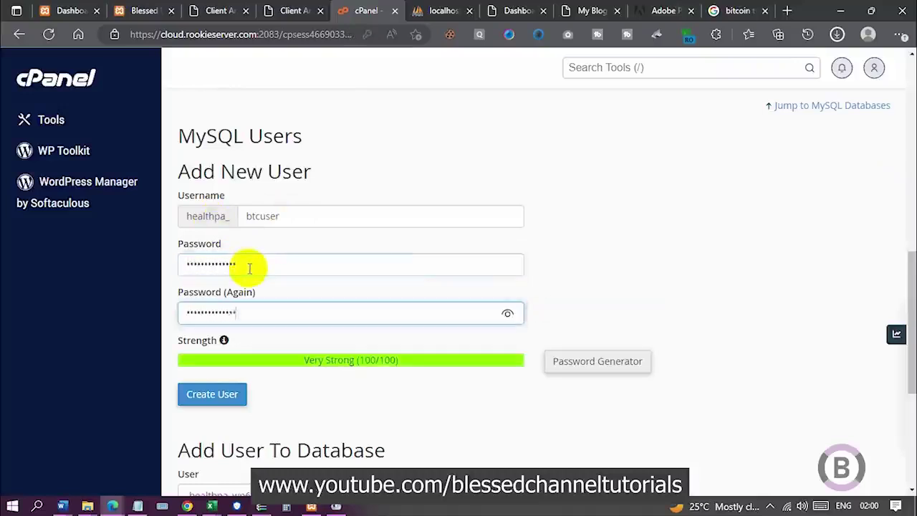
left_click(629, 233)
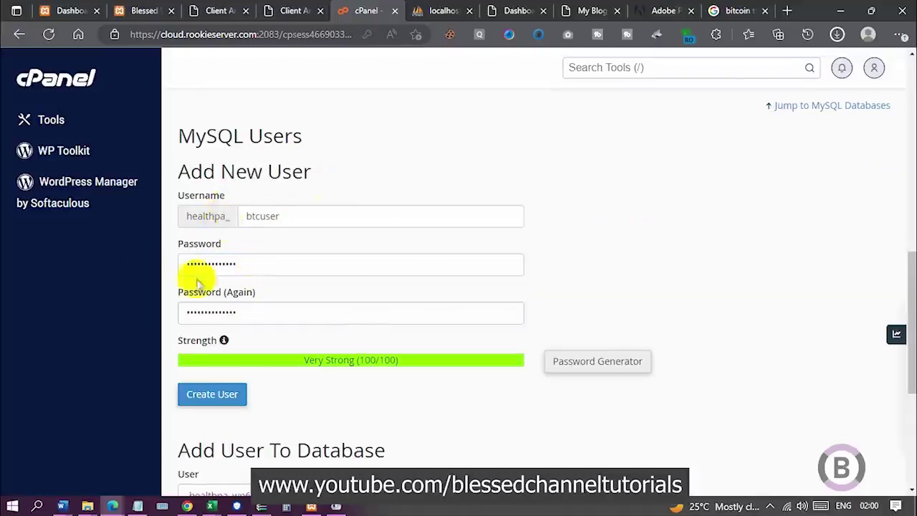
left_click_drag(300, 216, 213, 210)
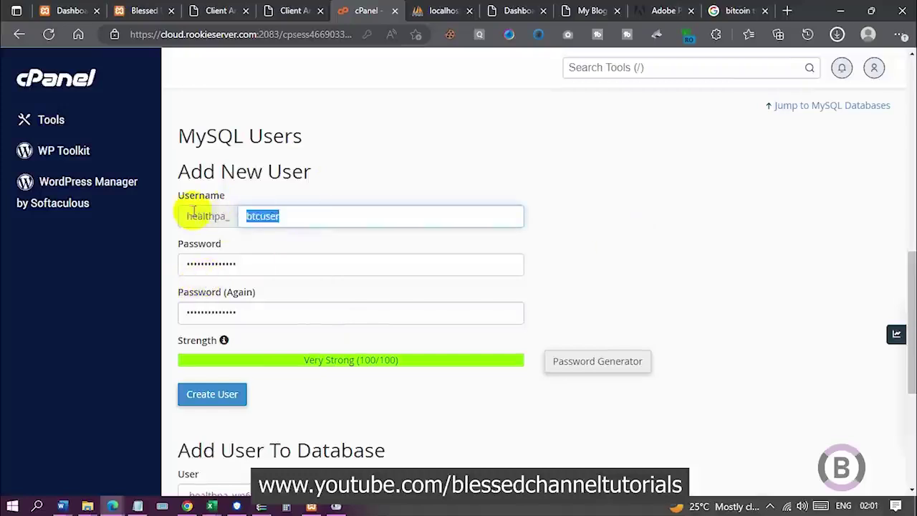
left_click(358, 143)
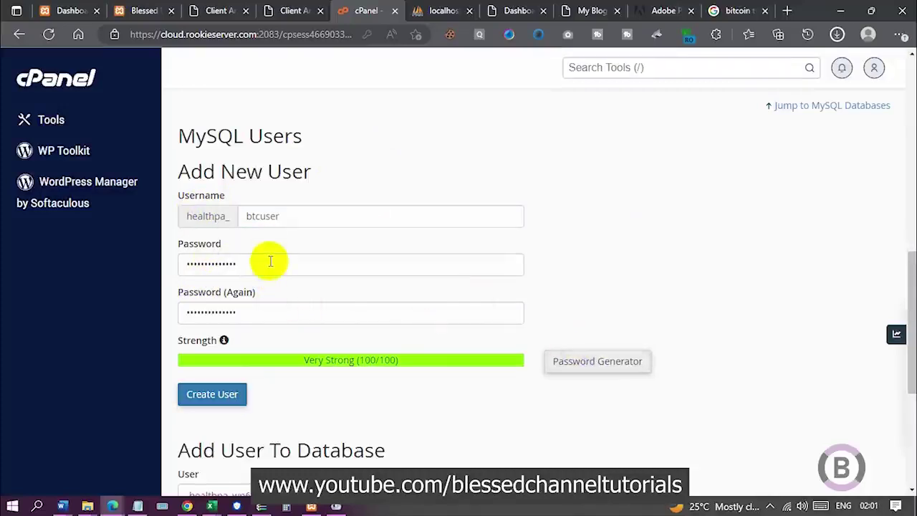
Step: Generate a password for the new MySQL user, recording it on Notepad's Password line before applying it to both password fields
left_click(606, 363)
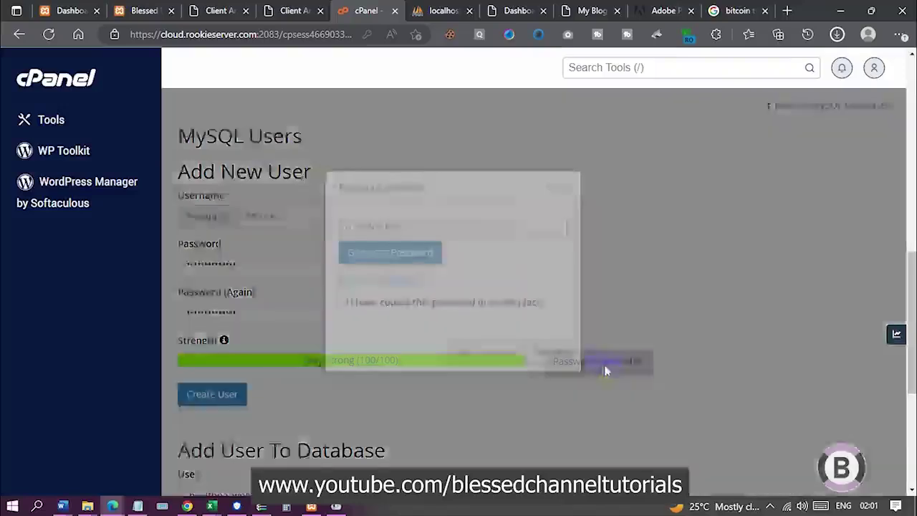
left_click_drag(409, 226, 336, 226)
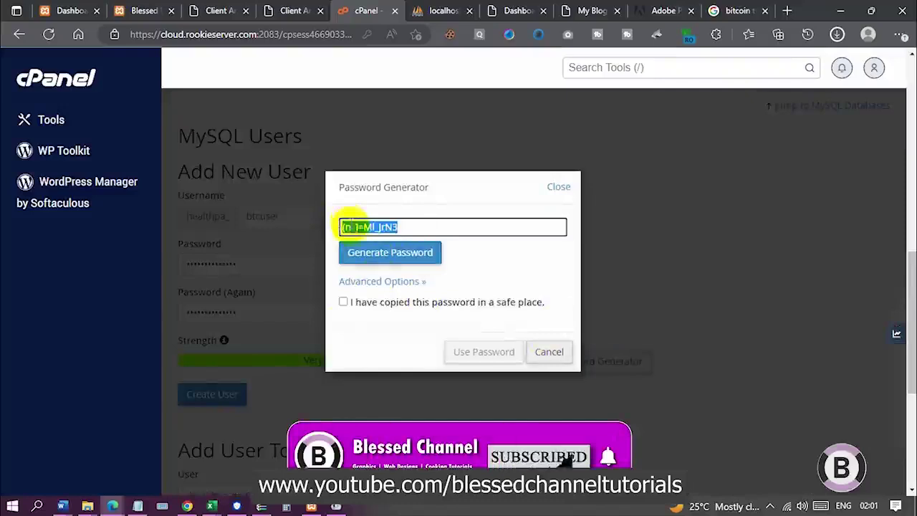
left_click(138, 506)
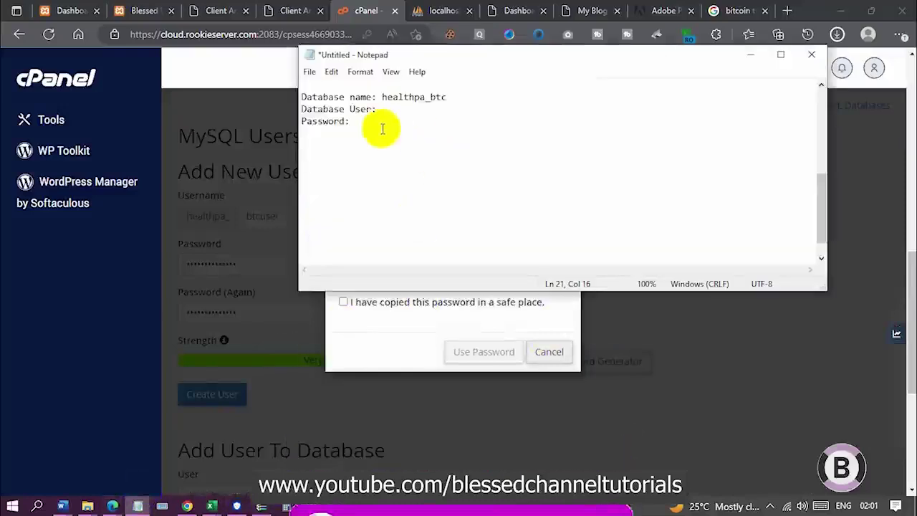
key("ctrl+v")
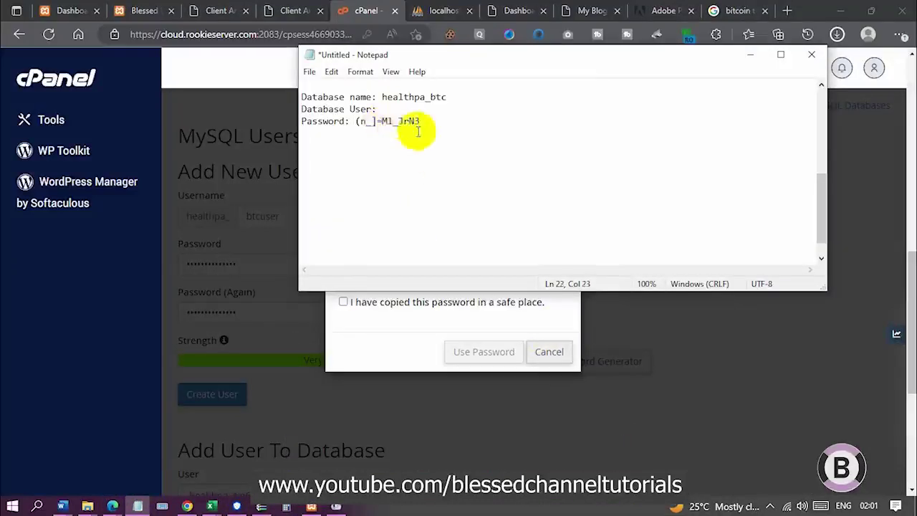
left_click(402, 112)
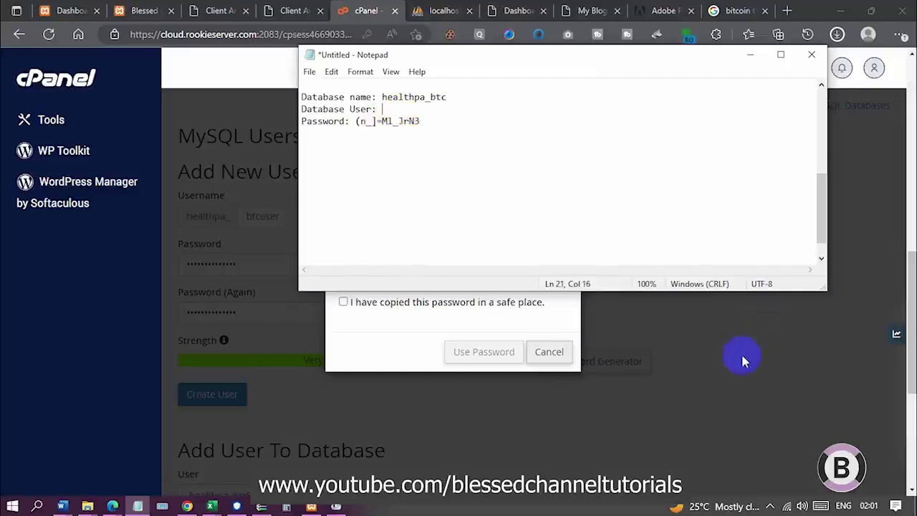
left_click(457, 317)
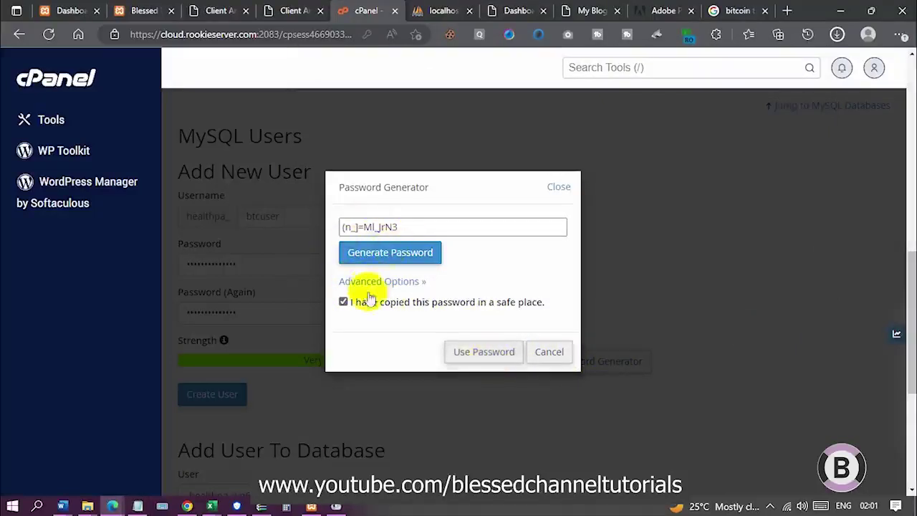
left_click(487, 358)
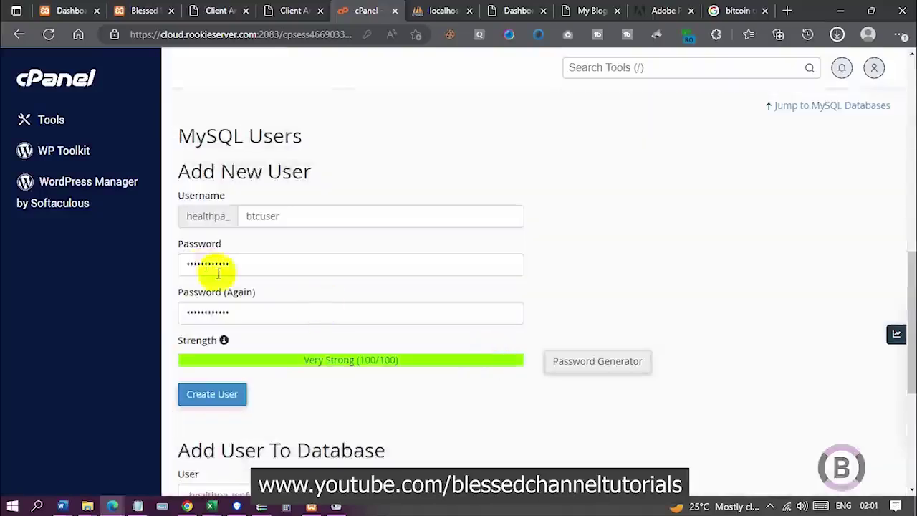
Step: Clear the Password and Password (Again) fields of the new MySQL user
left_click(260, 266)
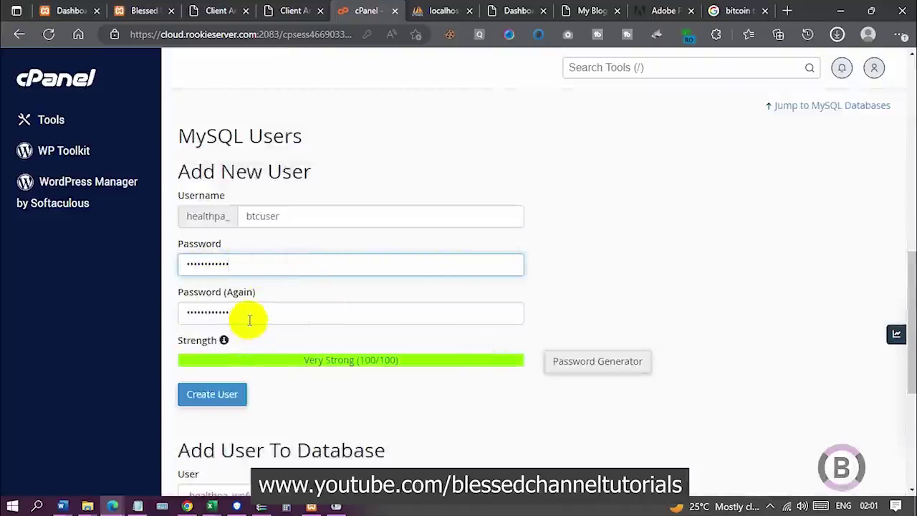
left_click_drag(249, 313, 172, 293)
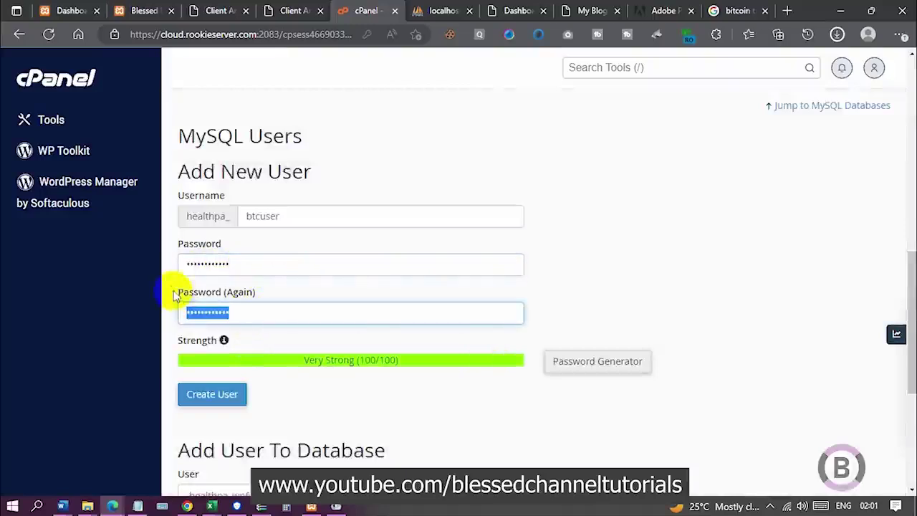
key("BackSpace")
left_click_drag(246, 269, 96, 266)
key("BackSpace")
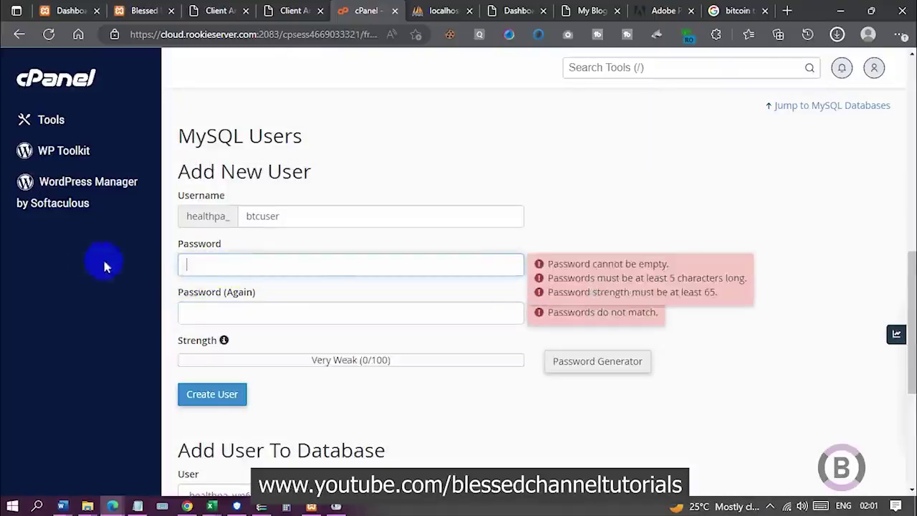
Step: Generate a fresh password for the MySQL user, copy it, mark it as safely stored and apply it to both password fields
left_click(623, 207)
left_click(605, 363)
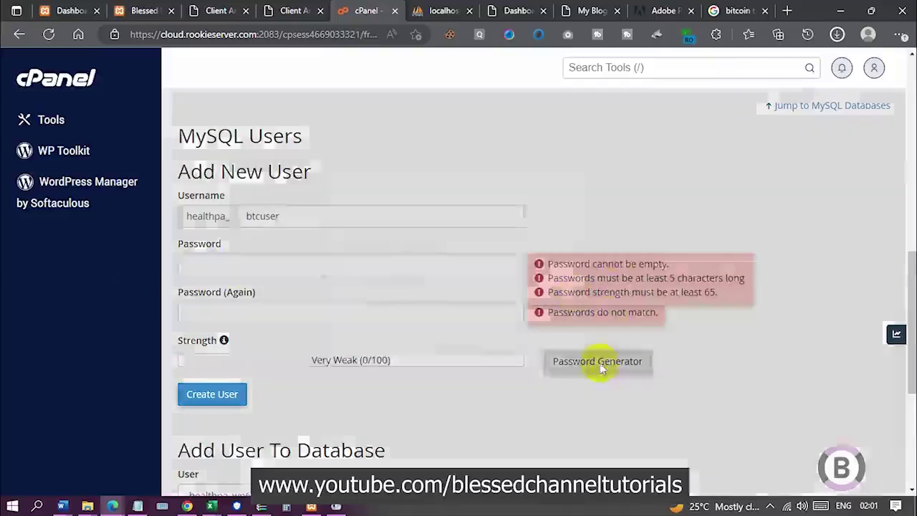
triple_click(416, 222)
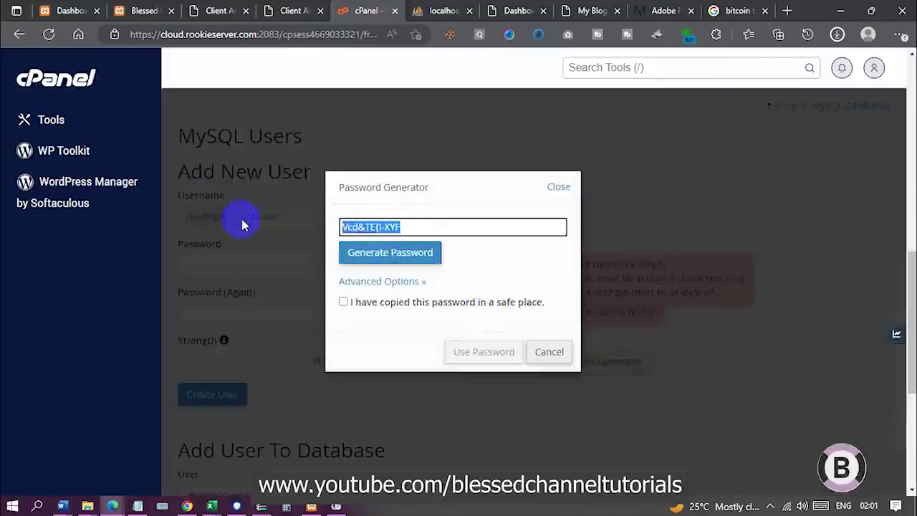
left_click(456, 304)
left_click(477, 352)
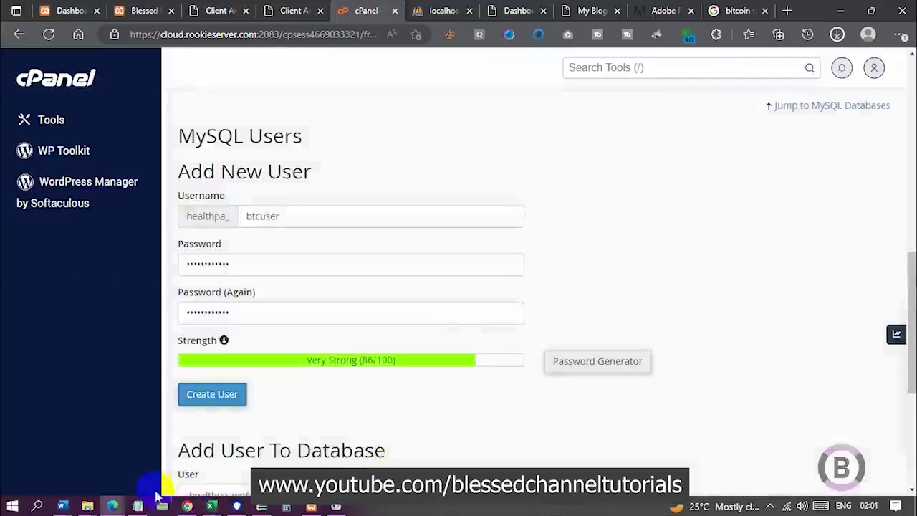
Step: Replace the password on Notepad's Password line with the copied new one and return to the MySQL Users page
left_click(137, 506)
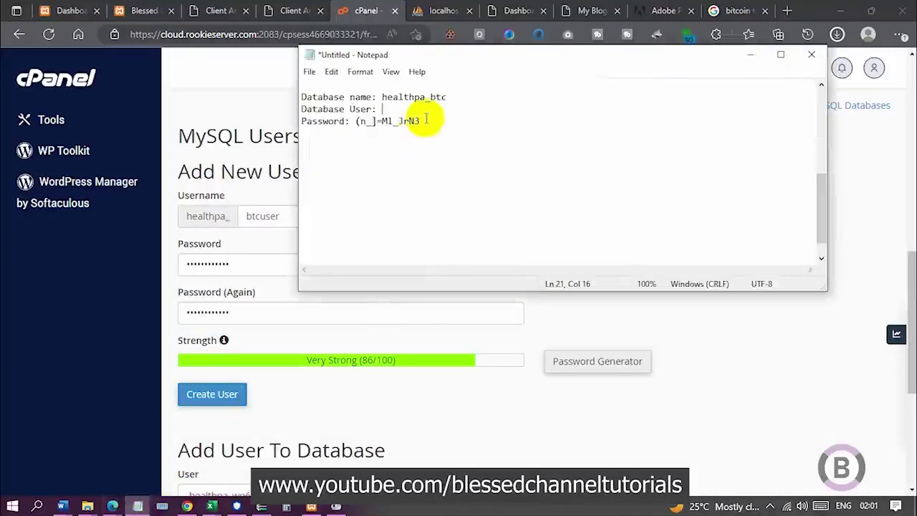
left_click_drag(425, 120, 360, 118)
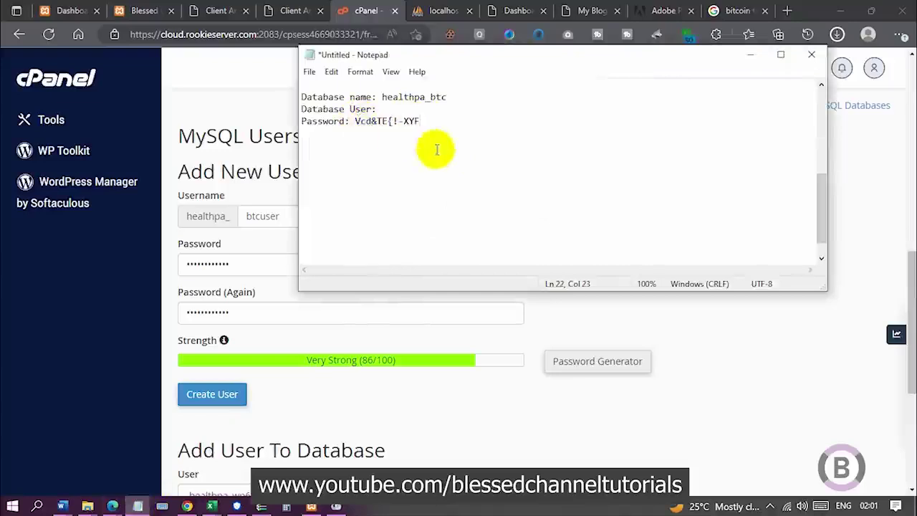
left_click(742, 351)
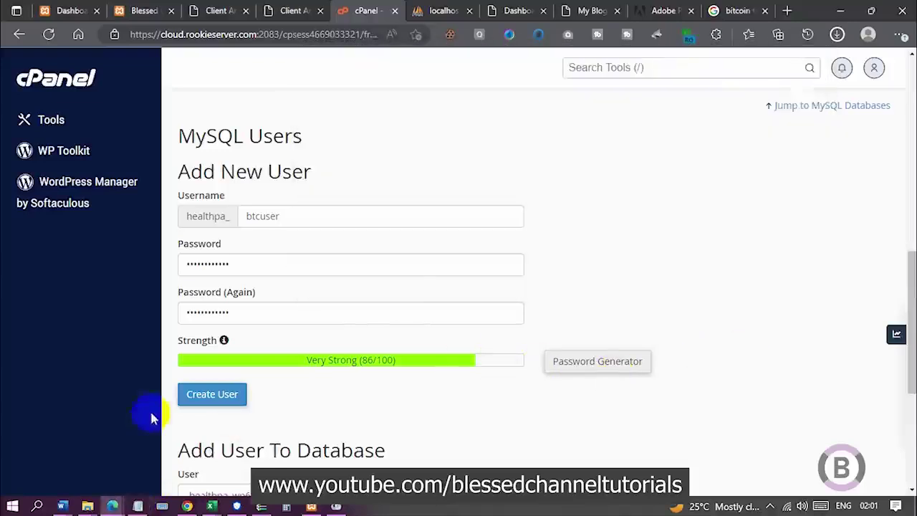
Step: Create the MySQL user btcuser and copy its full username, healthpa_btcuser, for the Notepad record
left_click(234, 395)
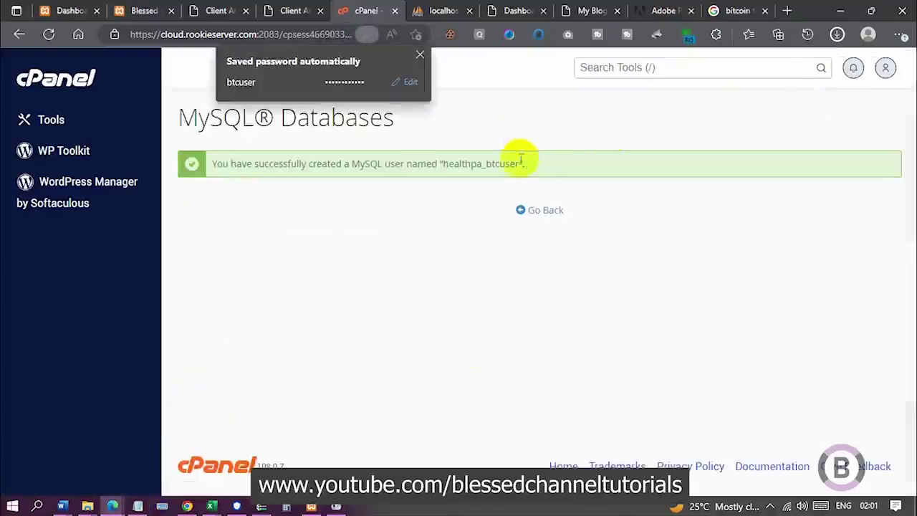
left_click_drag(520, 163, 464, 163)
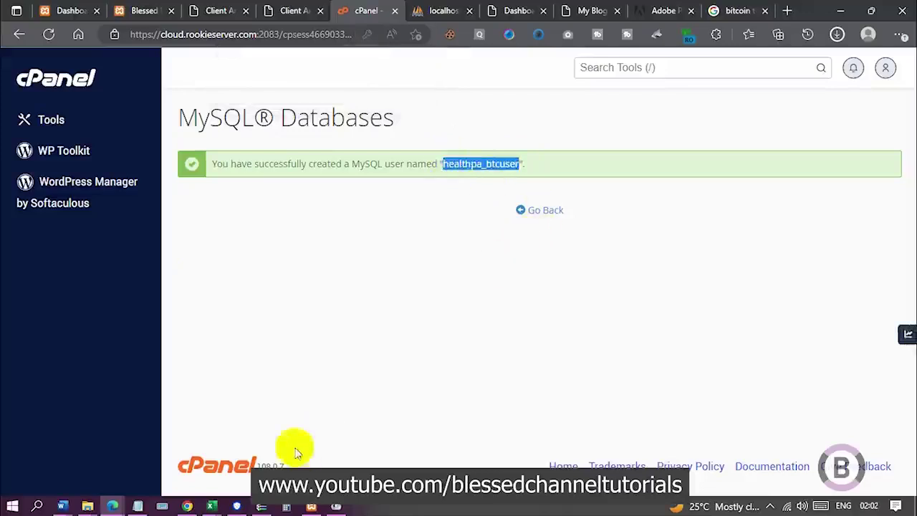
left_click(187, 506)
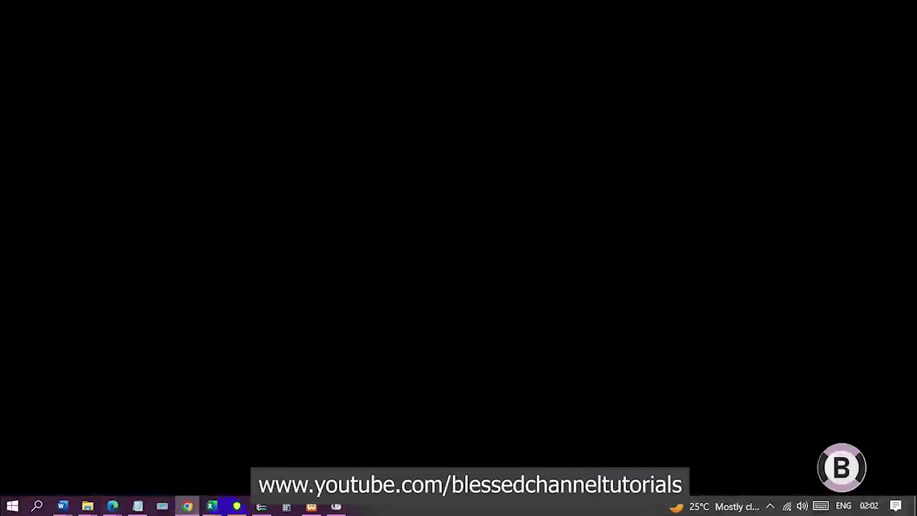